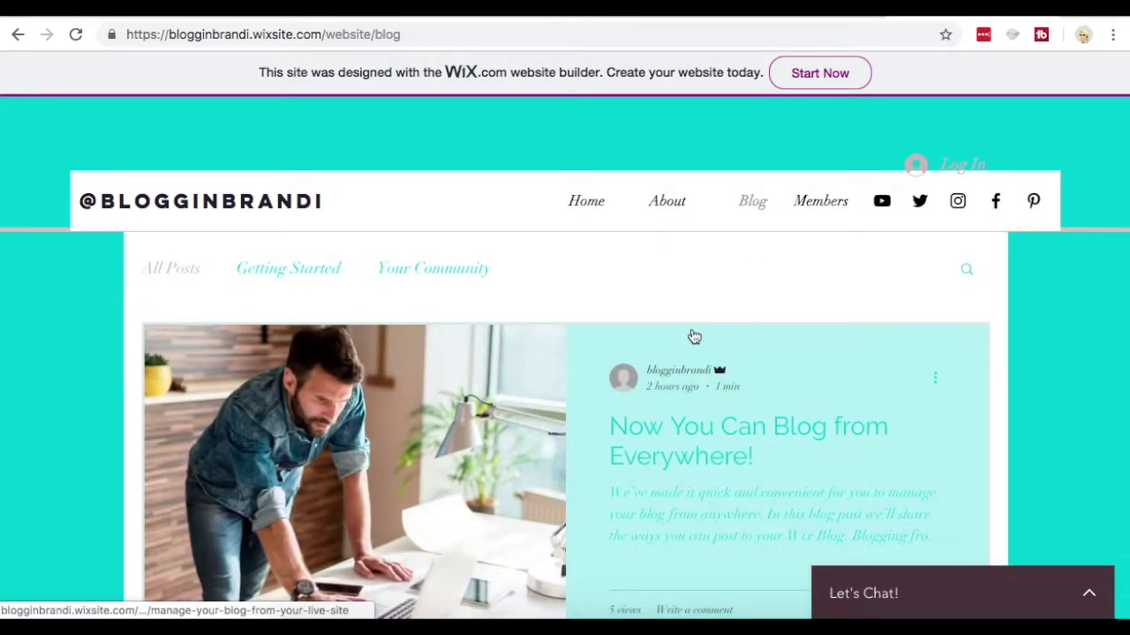
Switch from the live blog page to the site editor and open the Blog page for editing.
scroll(692, 330, "down", 4)
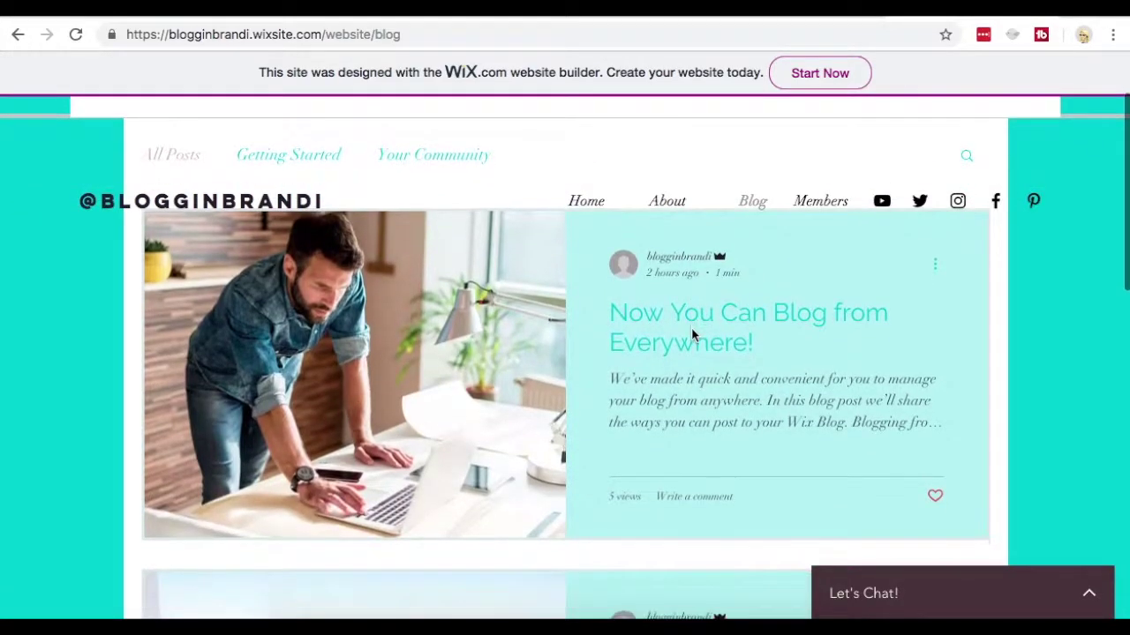
scroll(692, 335, "up", 4)
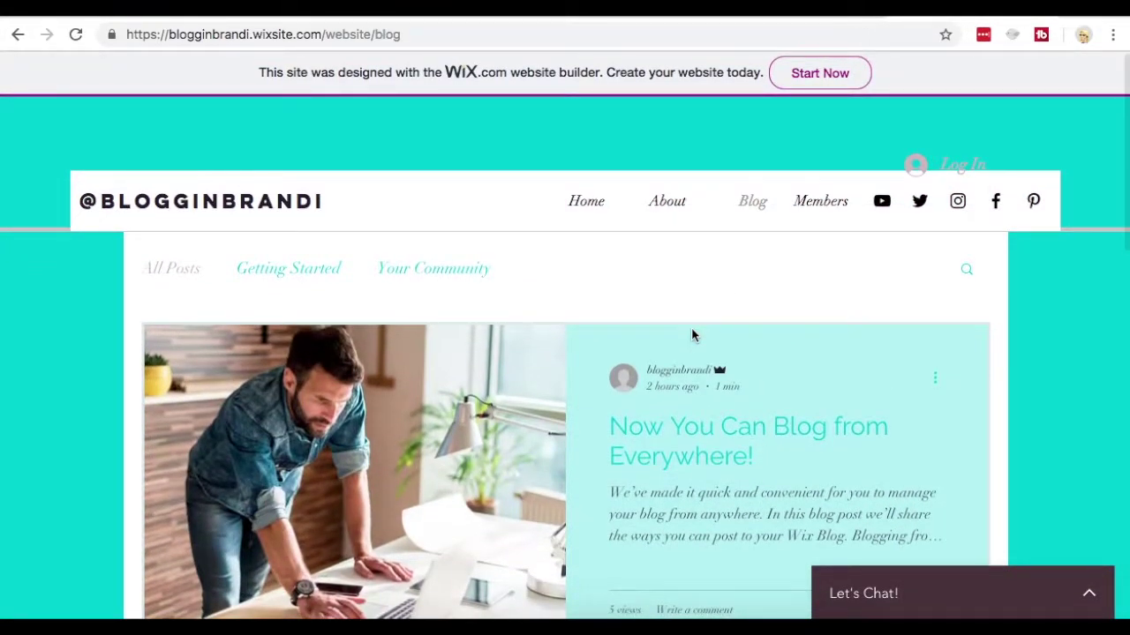
left_click(816, 15)
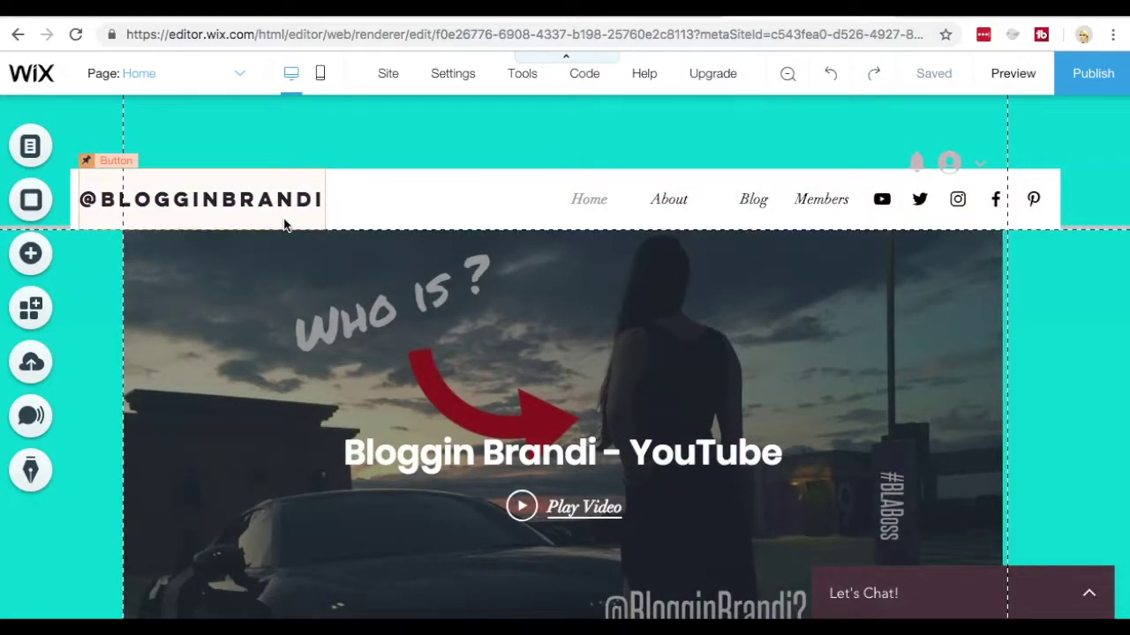
left_click(236, 75)
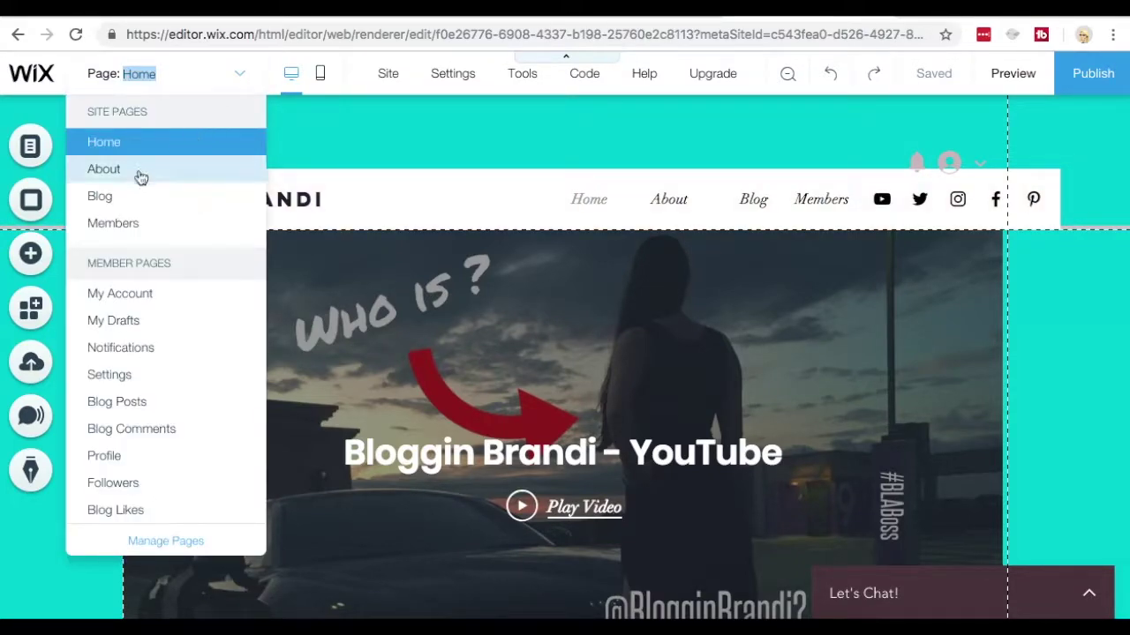
left_click(105, 201)
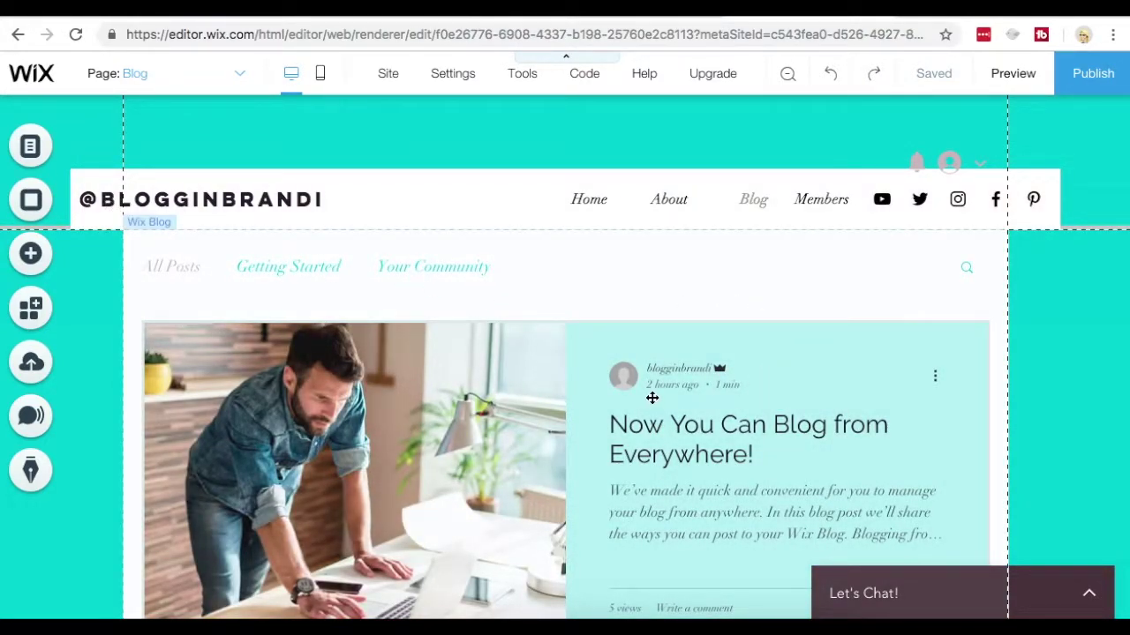
Open the layout settings of the blog feed and move the settings window clear of the posts.
left_click(576, 288)
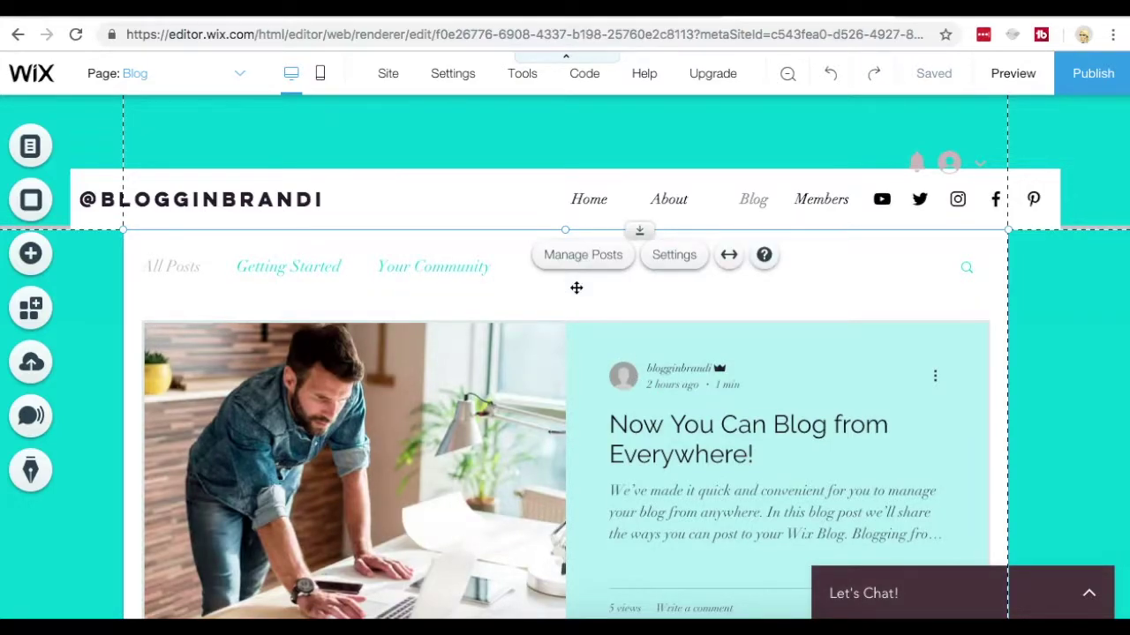
left_click(683, 261)
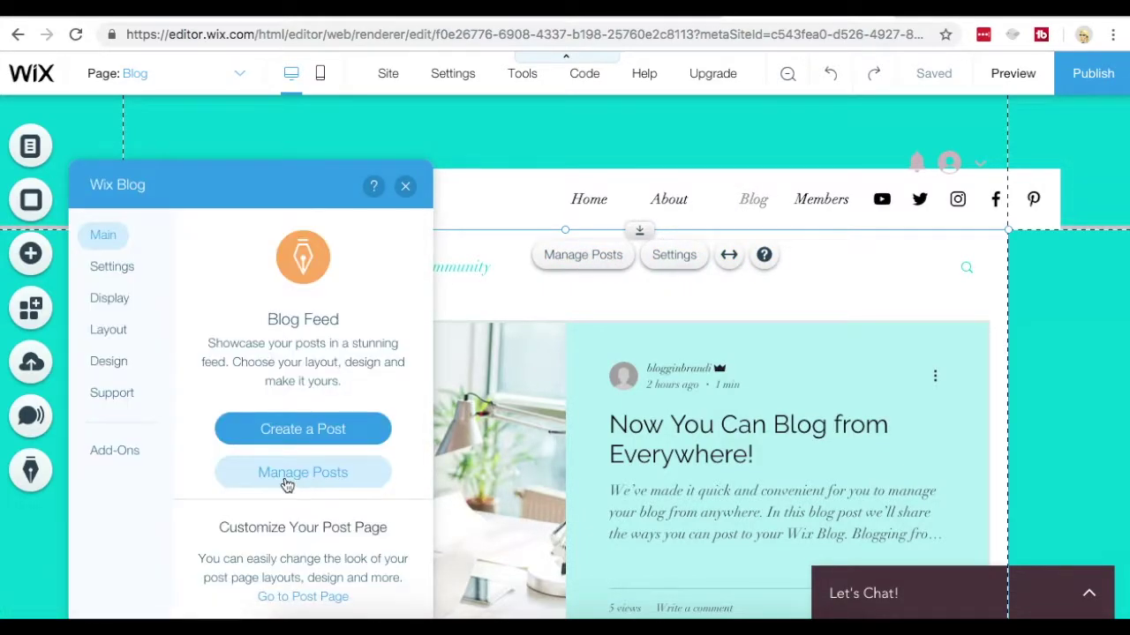
left_click(108, 333)
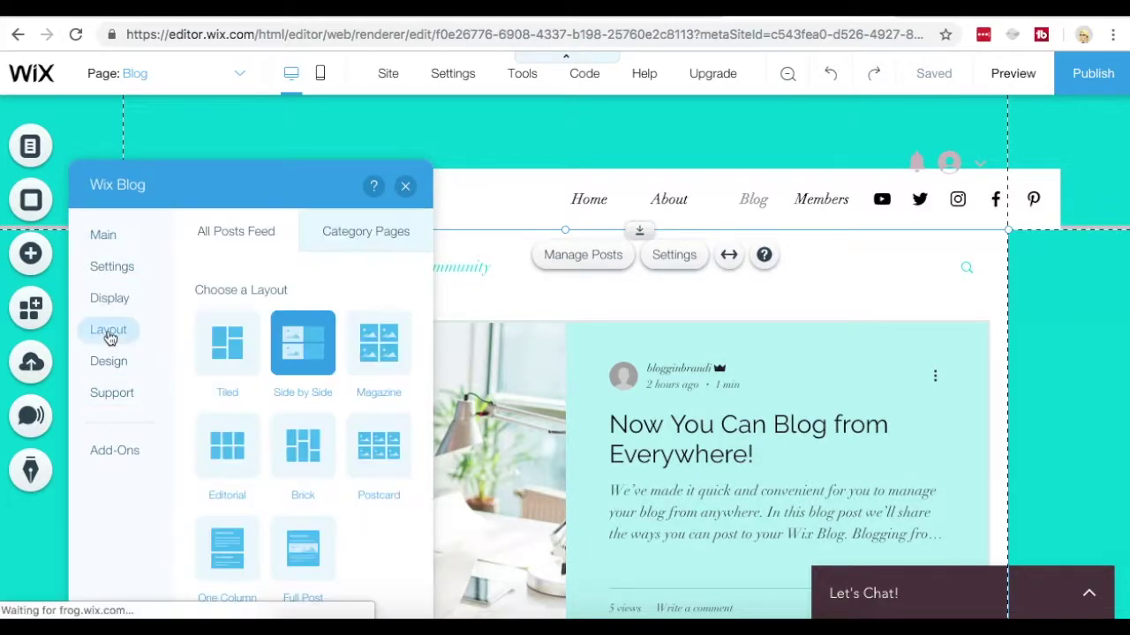
left_click_drag(239, 189, 172, 130)
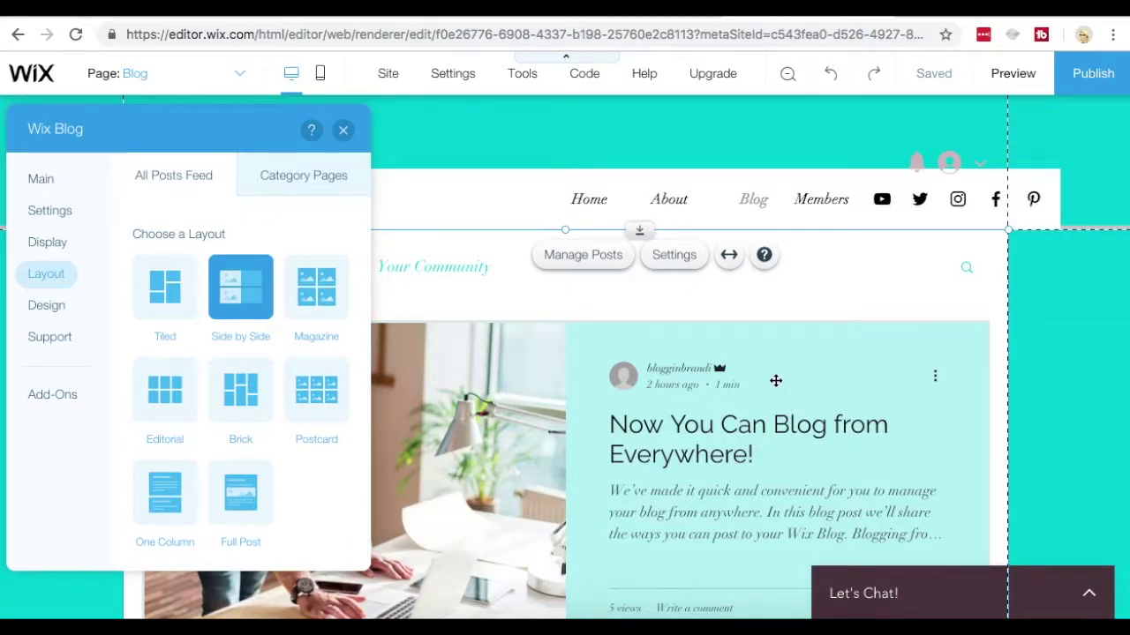
Try the Editorial layout on the All Posts feed and look over the rearranged posts.
scroll(774, 379, "down", 7)
scroll(775, 380, "down", 3)
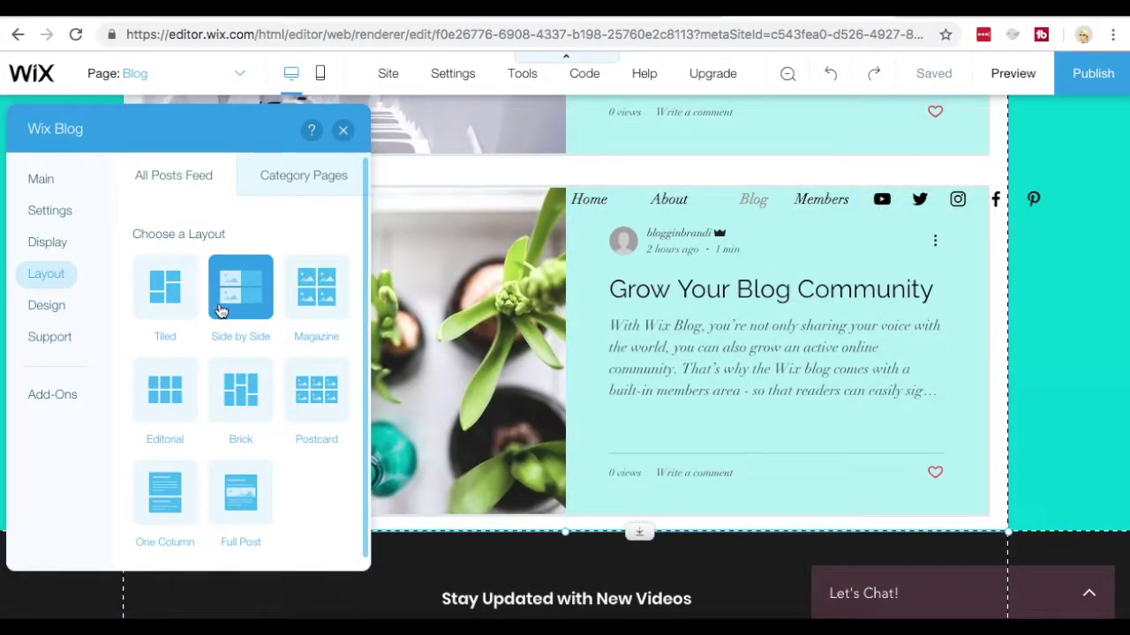
left_click(180, 395)
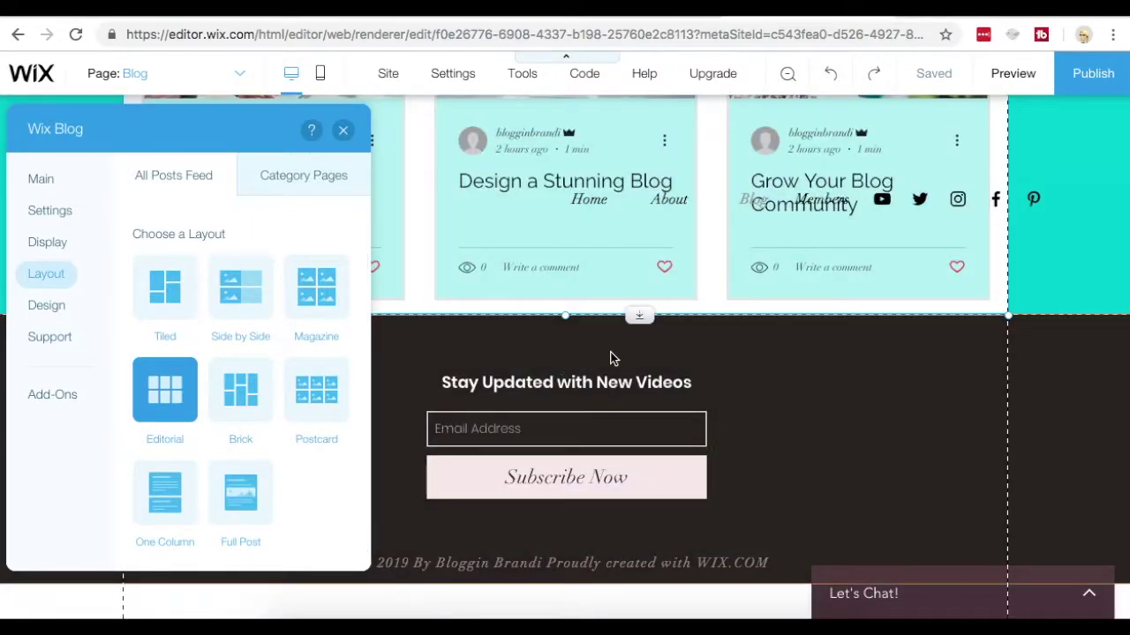
scroll(611, 354, "up", 4)
scroll(610, 354, "down", 1)
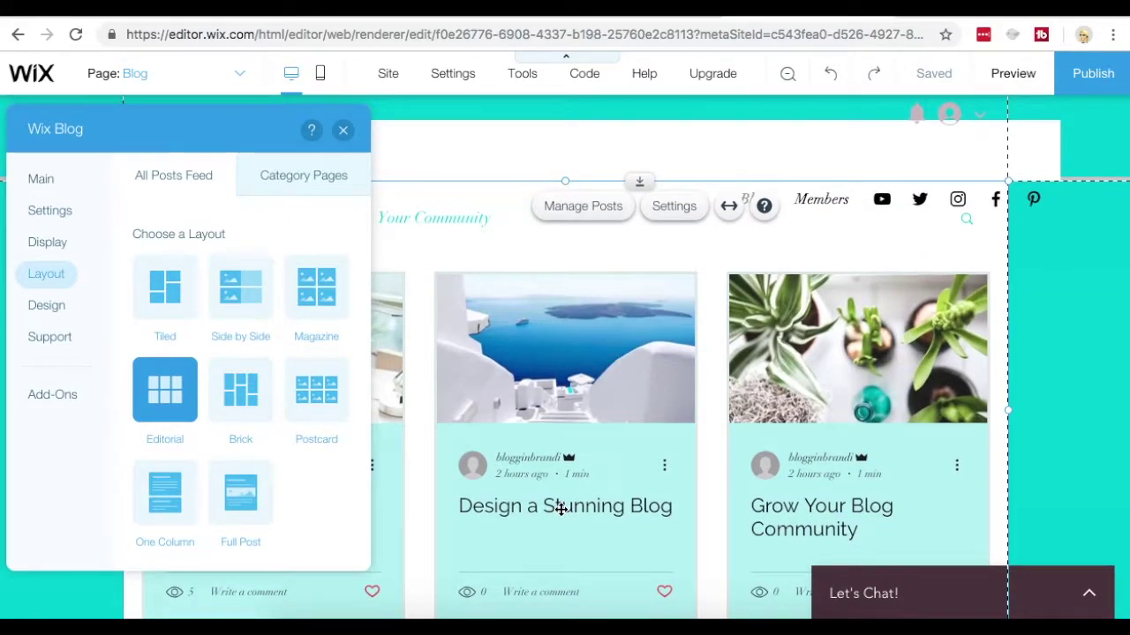
Try the Side by Side, Magazine and Postcard layouts on the All Posts feed in turn.
left_click(245, 305)
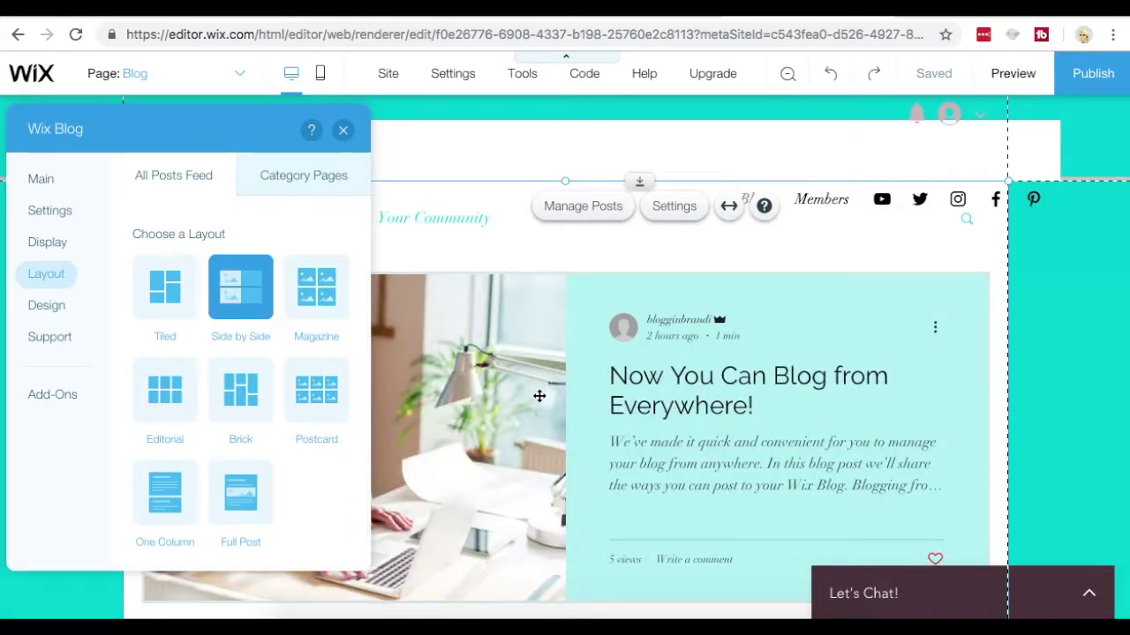
left_click(338, 307)
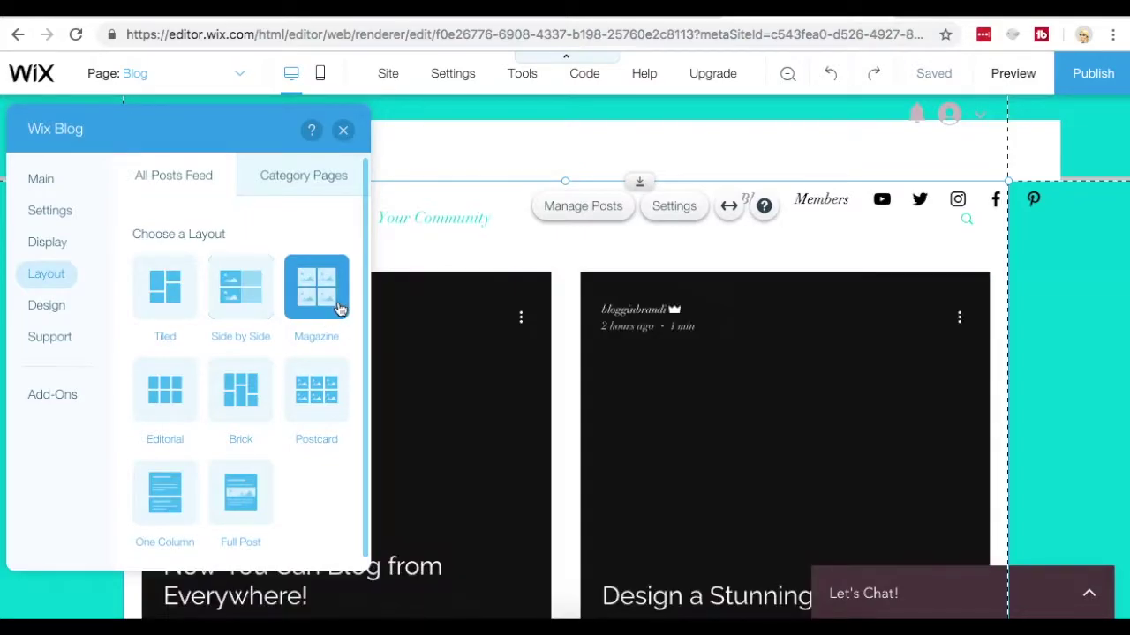
left_click(311, 424)
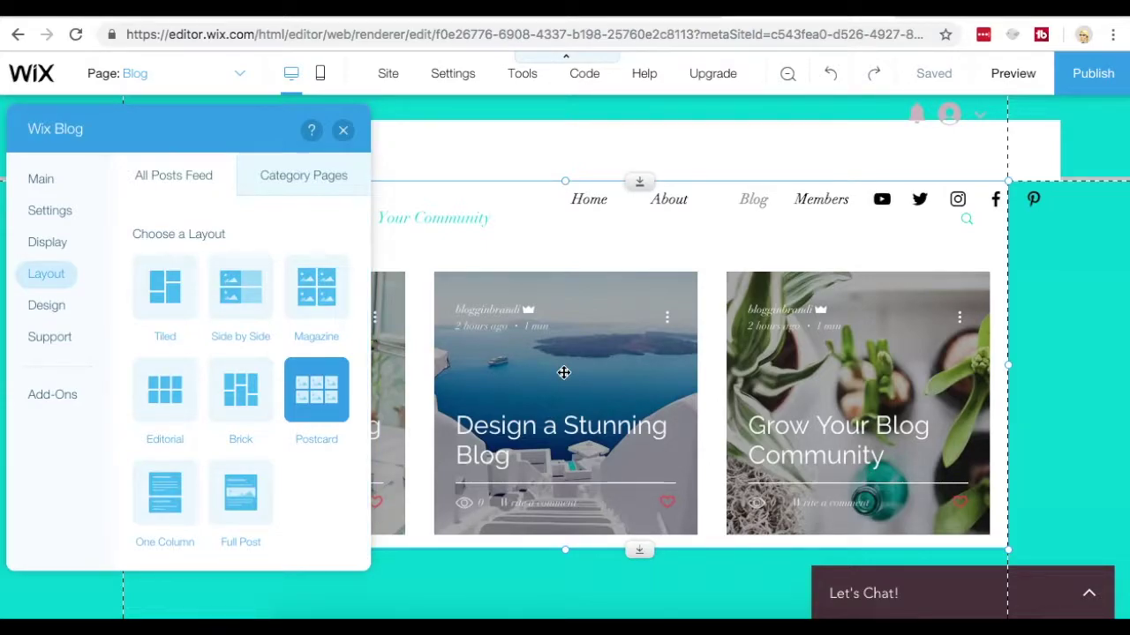
scroll(561, 375, "down", 2)
scroll(560, 373, "up", 2)
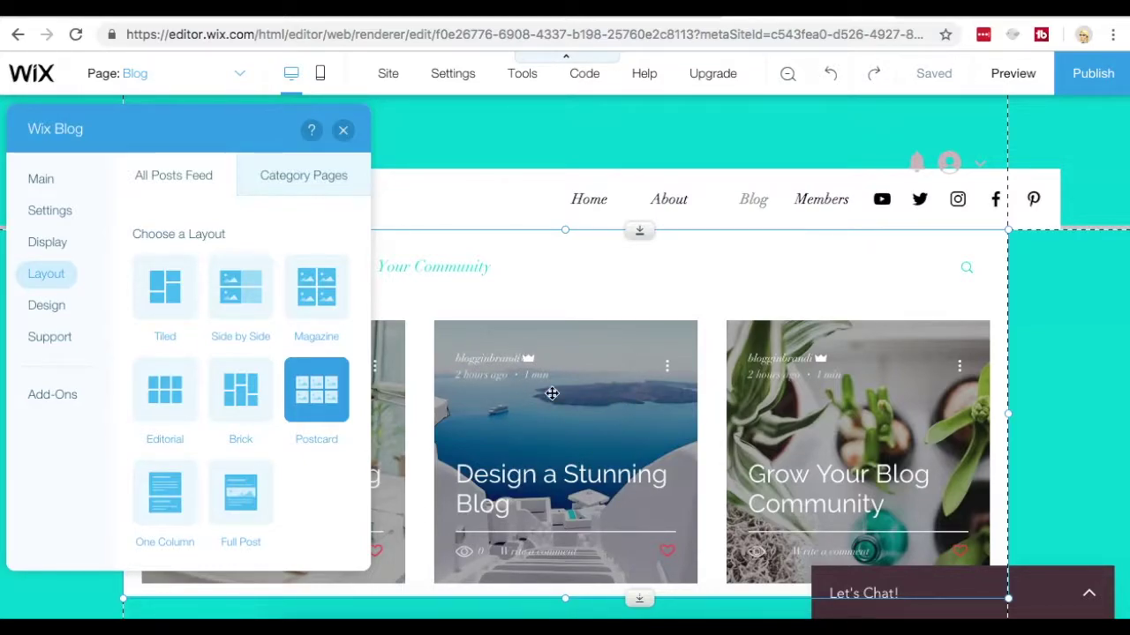
Switch the All Posts feed from Postcard to the Editorial layout and check the post cards.
left_click(184, 399)
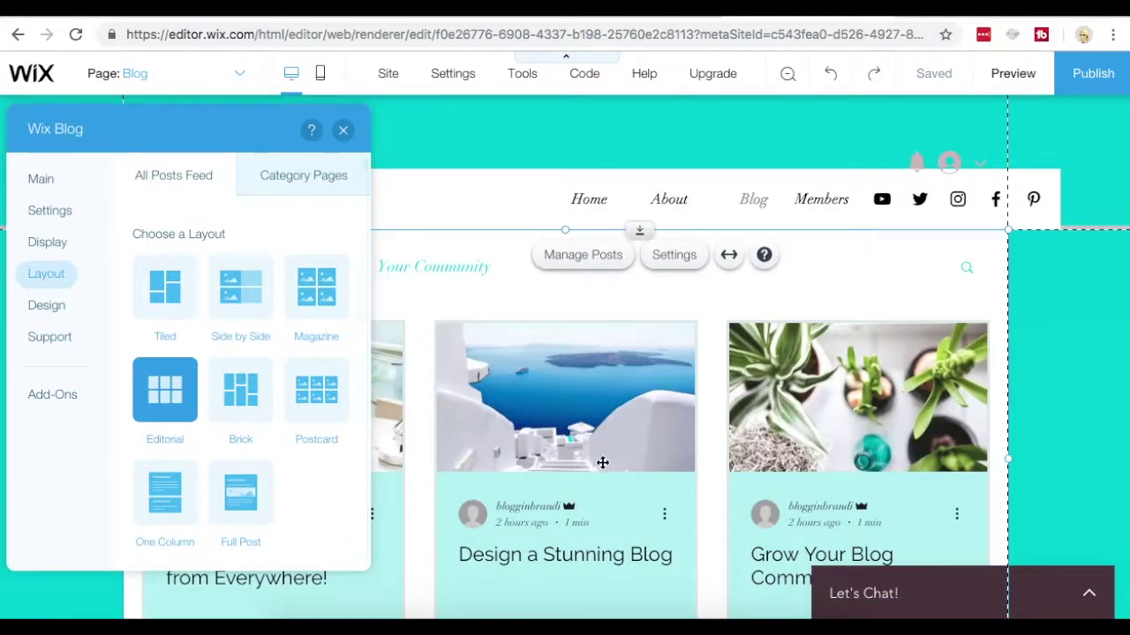
scroll(602, 463, "down", 2)
scroll(602, 462, "up", 1)
scroll(602, 463, "up", 1)
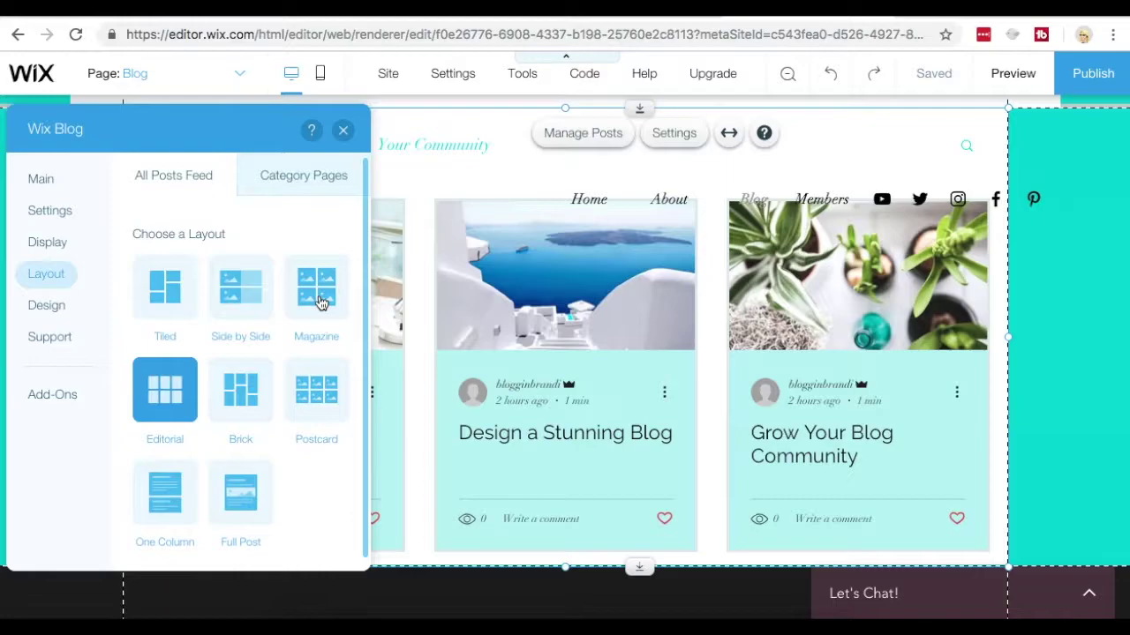
Examine the layout used for the category pages, compare it with the All Posts feed's layout, and close the blog settings.
left_click(302, 180)
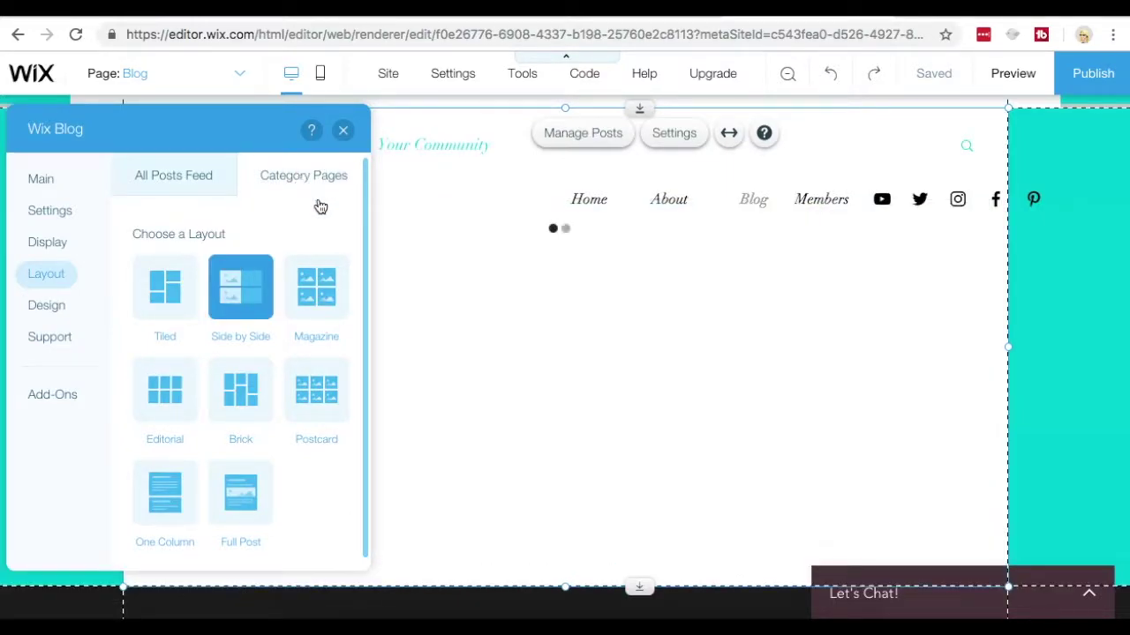
scroll(688, 330, "up", 2)
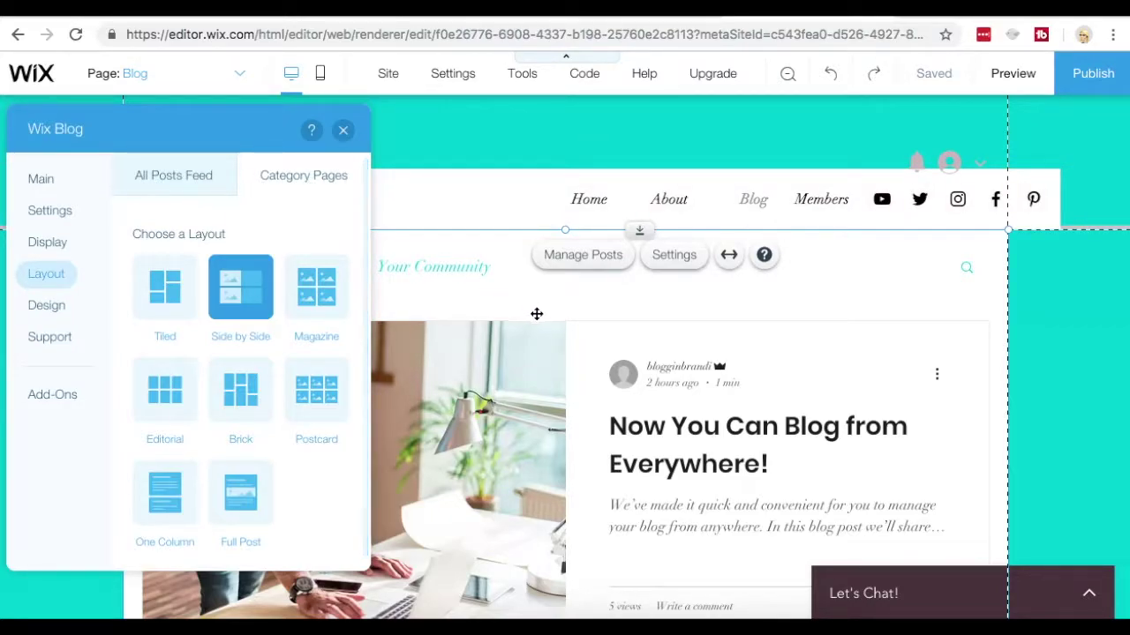
scroll(644, 366, "down", 3)
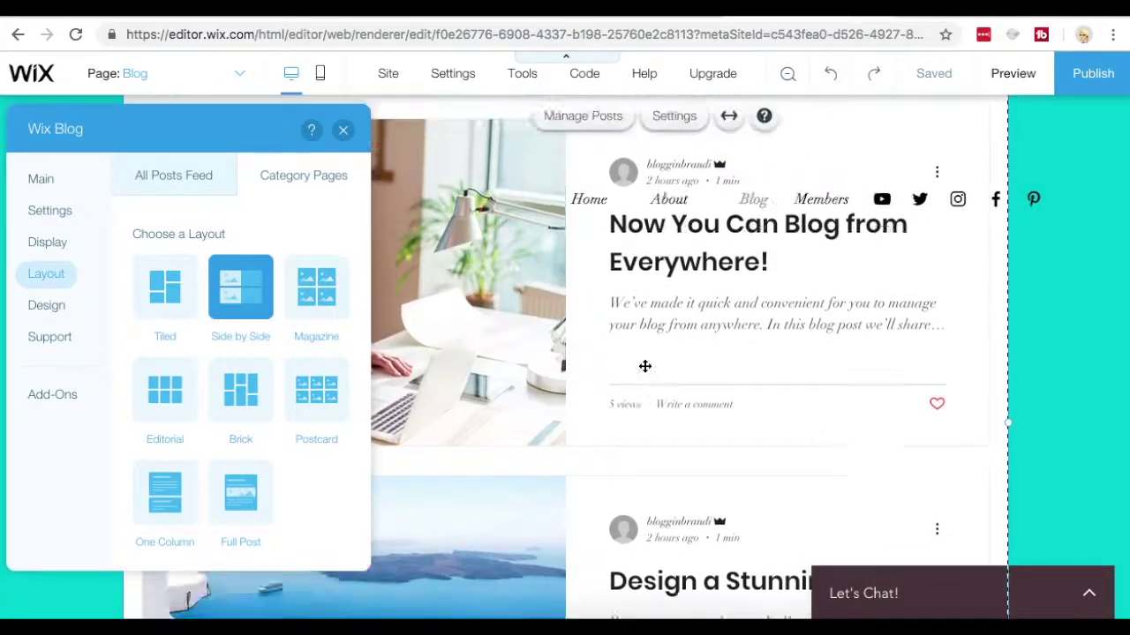
scroll(644, 366, "up", 3)
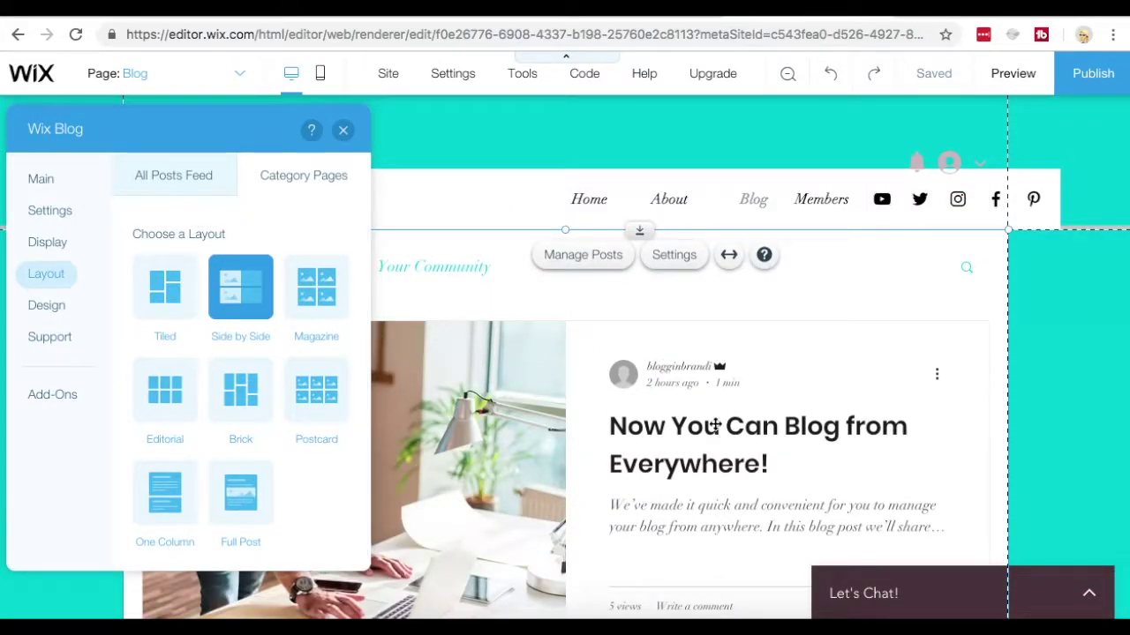
left_click(174, 189)
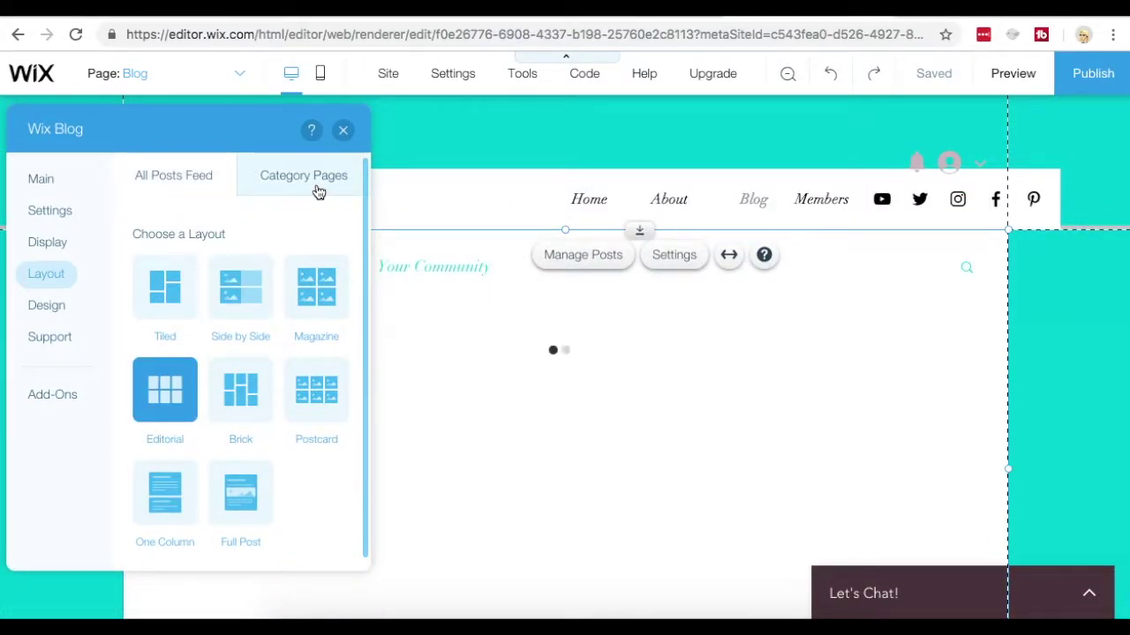
left_click(315, 190)
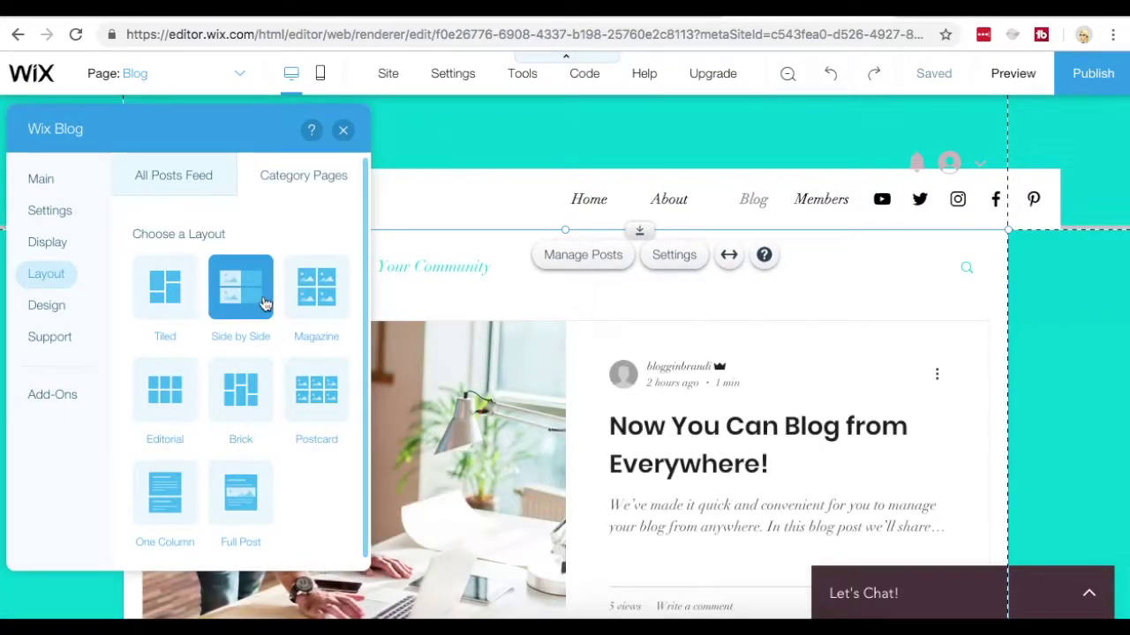
left_click(344, 130)
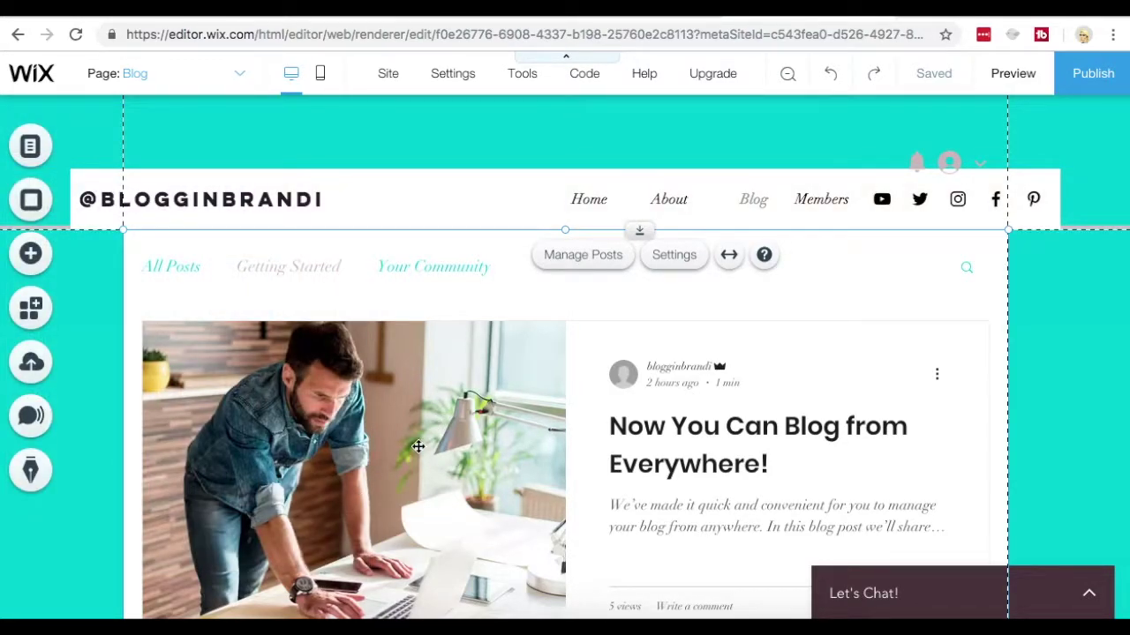
Check the layout selected for the All Posts feed in the blog settings, close them and review the feed.
left_click(678, 256)
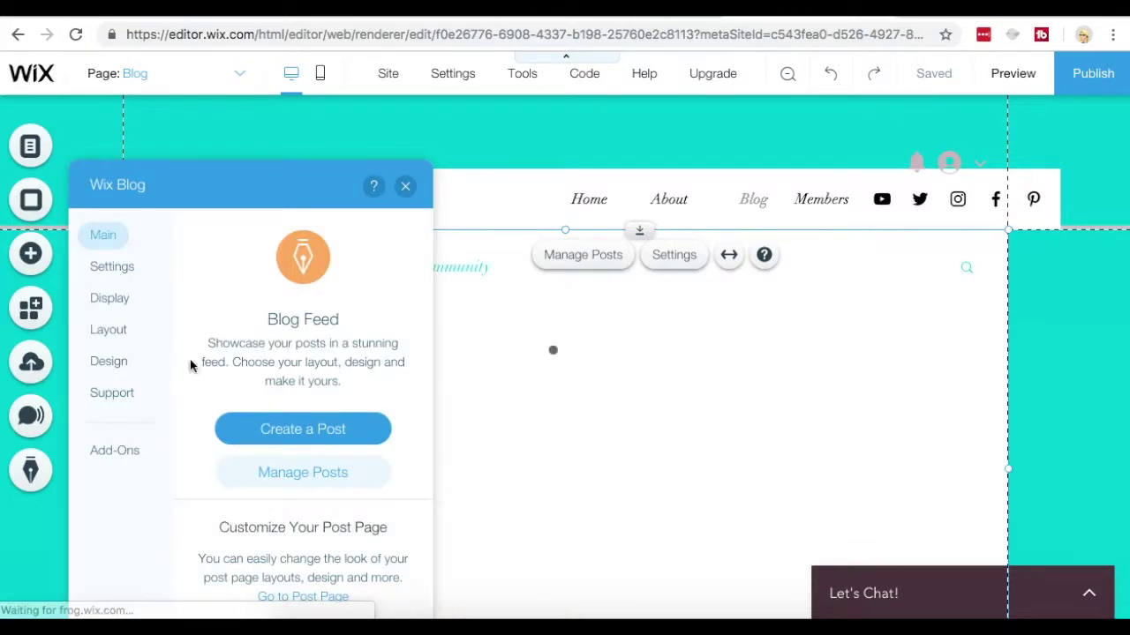
left_click(106, 332)
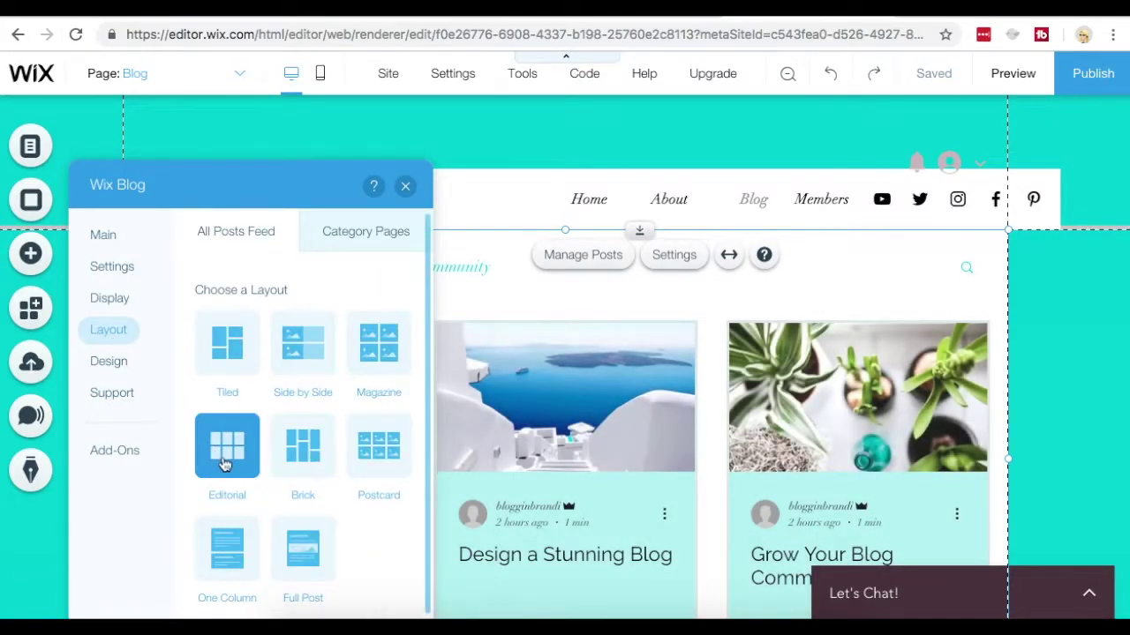
left_click(406, 188)
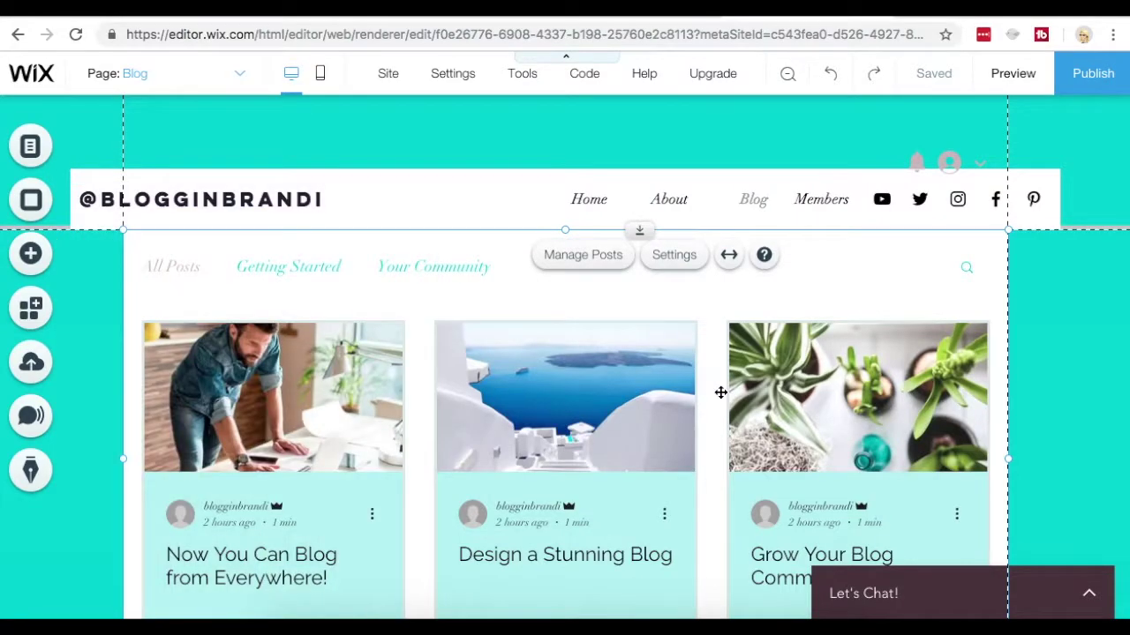
scroll(720, 392, "down", 4)
scroll(721, 392, "up", 3)
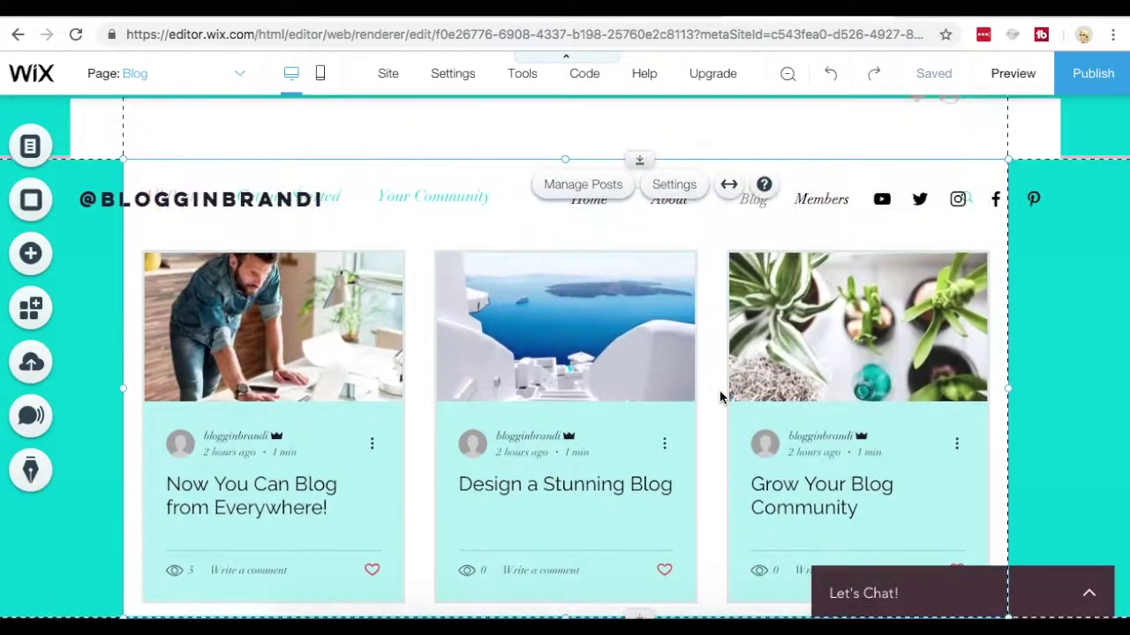
Set the All Posts feed layout to Side by Side and close the blog settings.
left_click(675, 196)
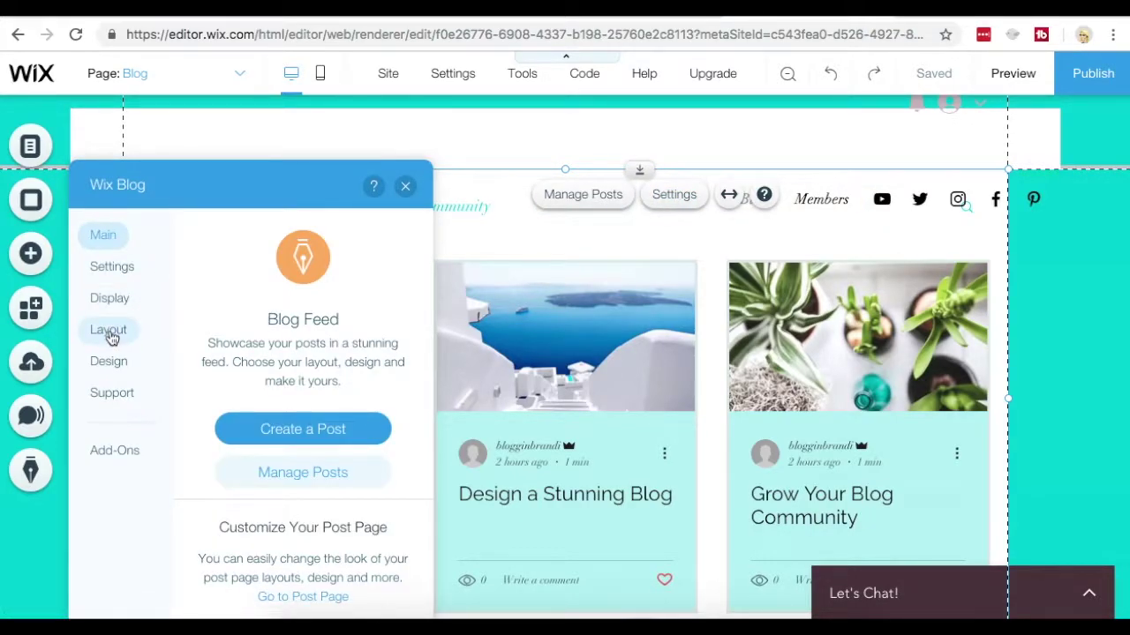
left_click(108, 331)
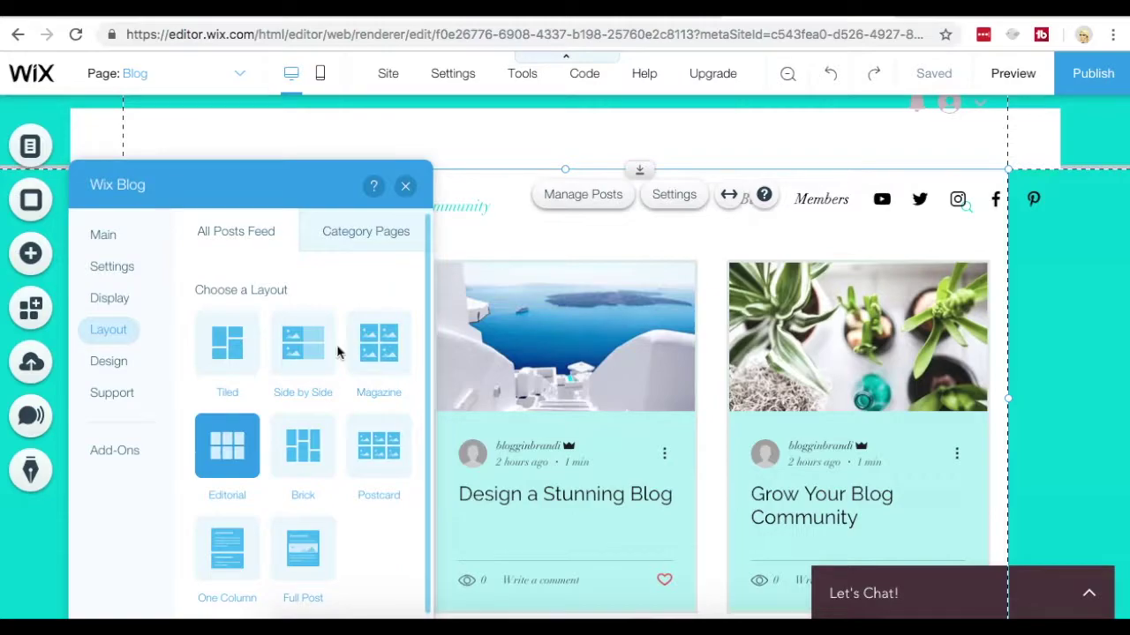
left_click(302, 354)
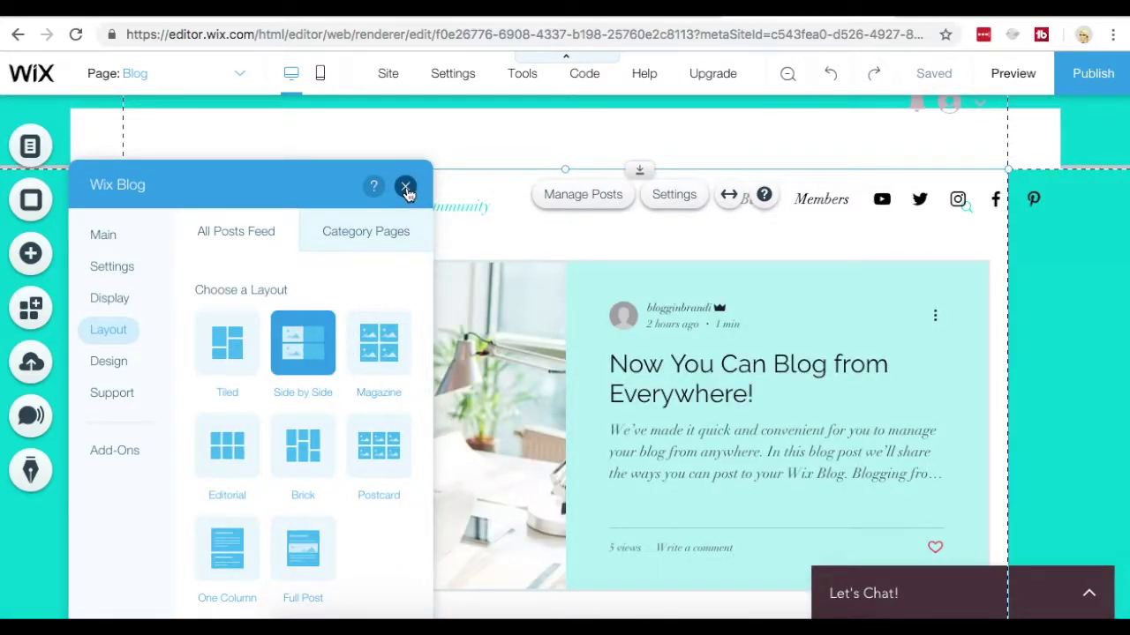
left_click(405, 188)
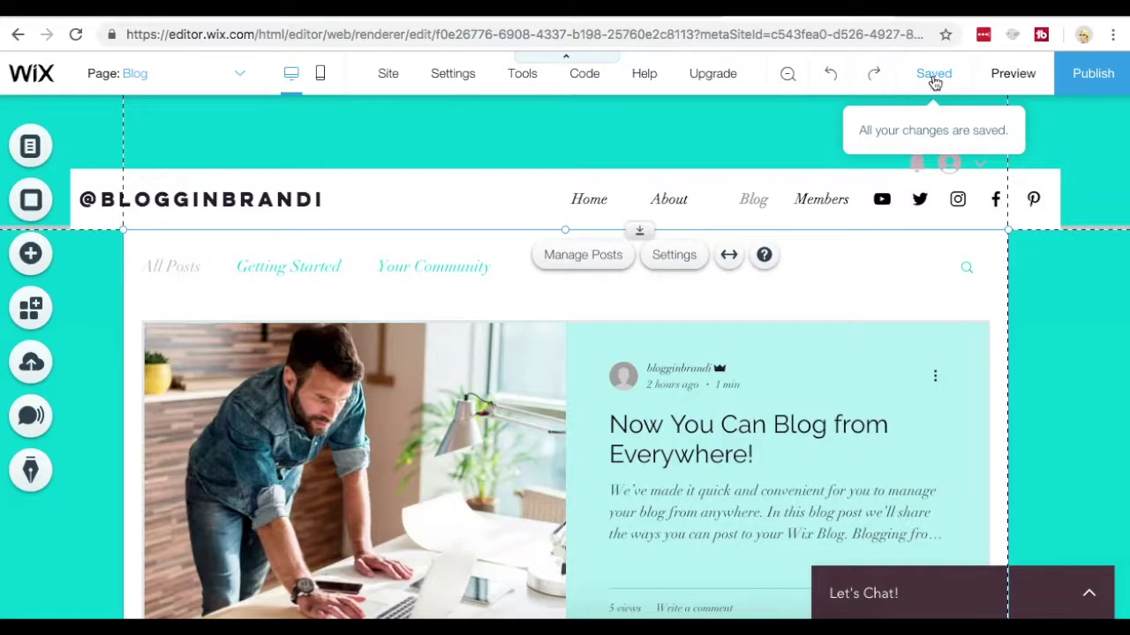
Look at the live blog page, then return to the site editor and publish the site.
left_click(1009, 73)
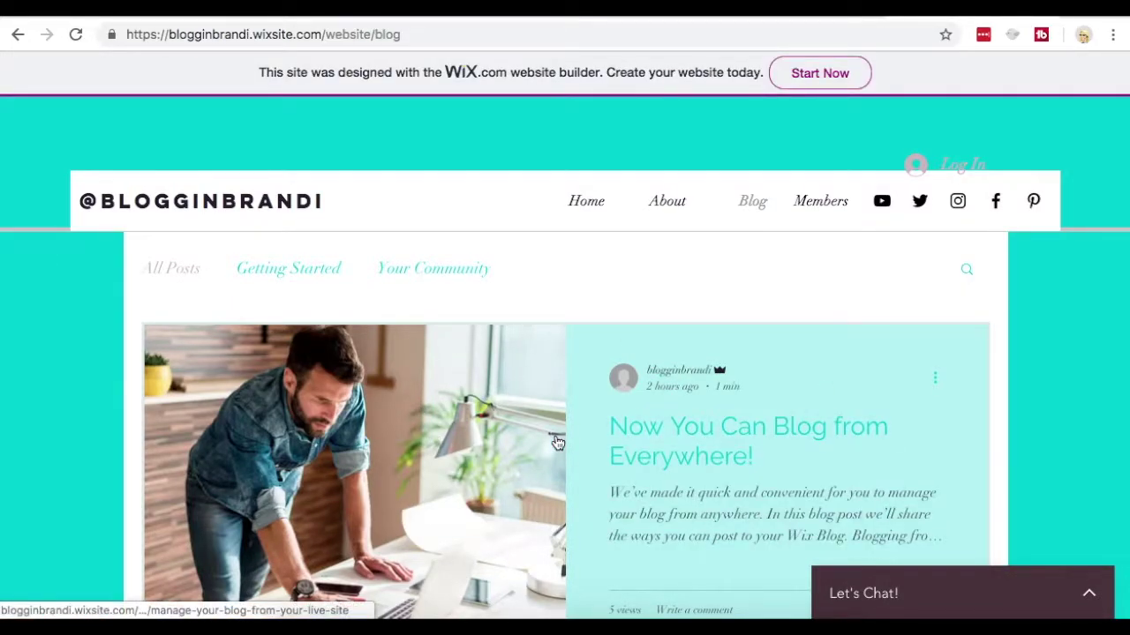
left_click(817, 12)
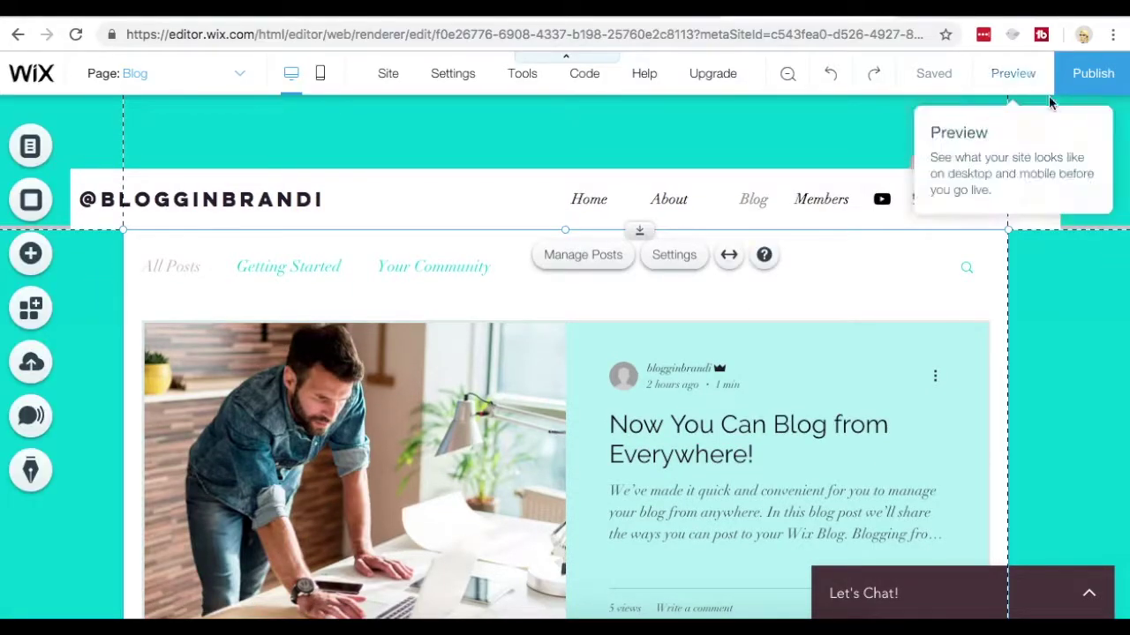
left_click(1094, 73)
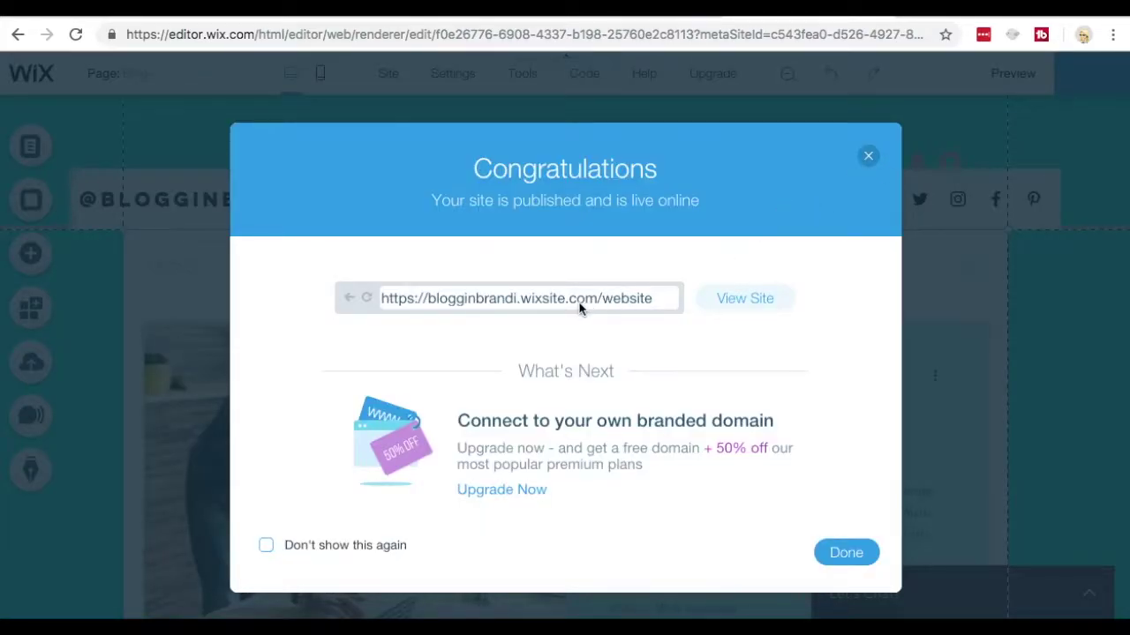
Open the published site and review the posts on its Blog page.
triple_click(581, 306)
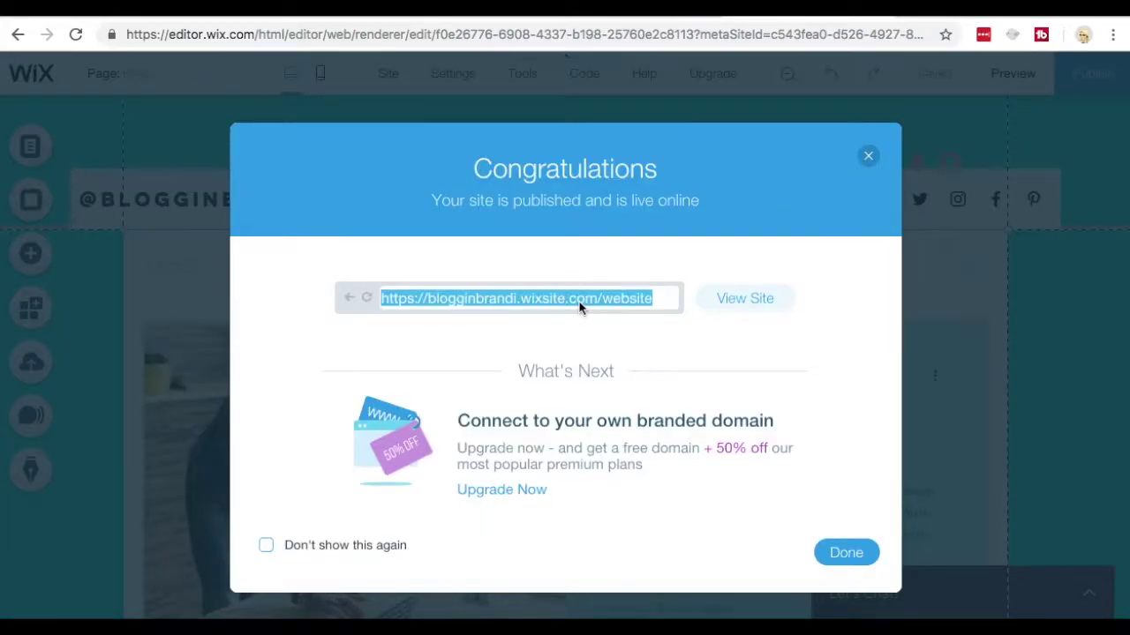
left_click(747, 299)
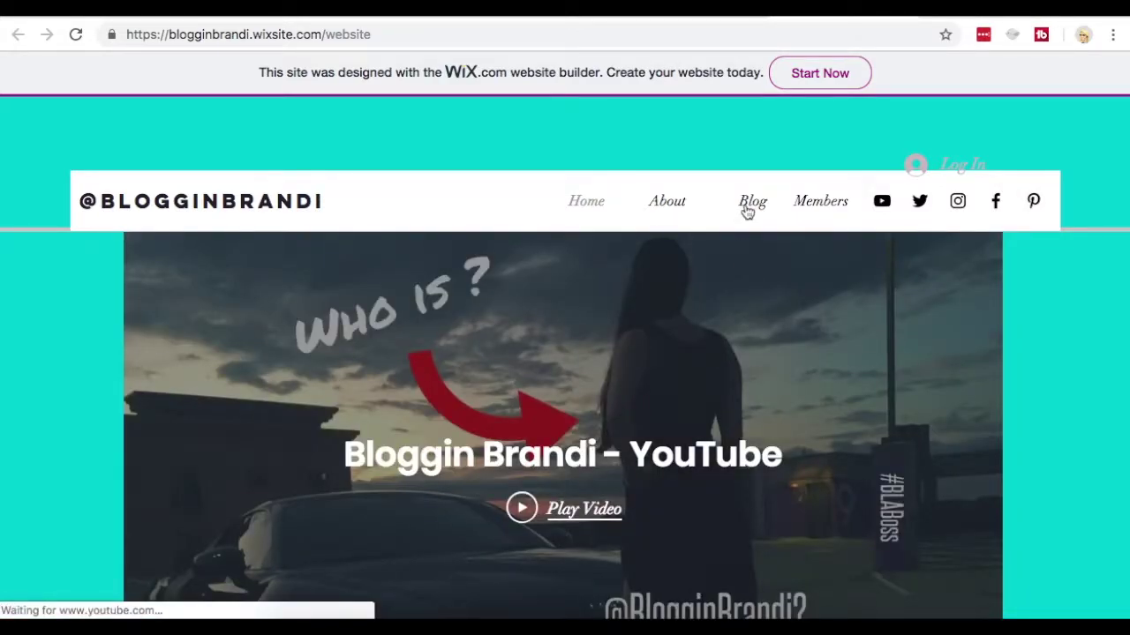
left_click(748, 203)
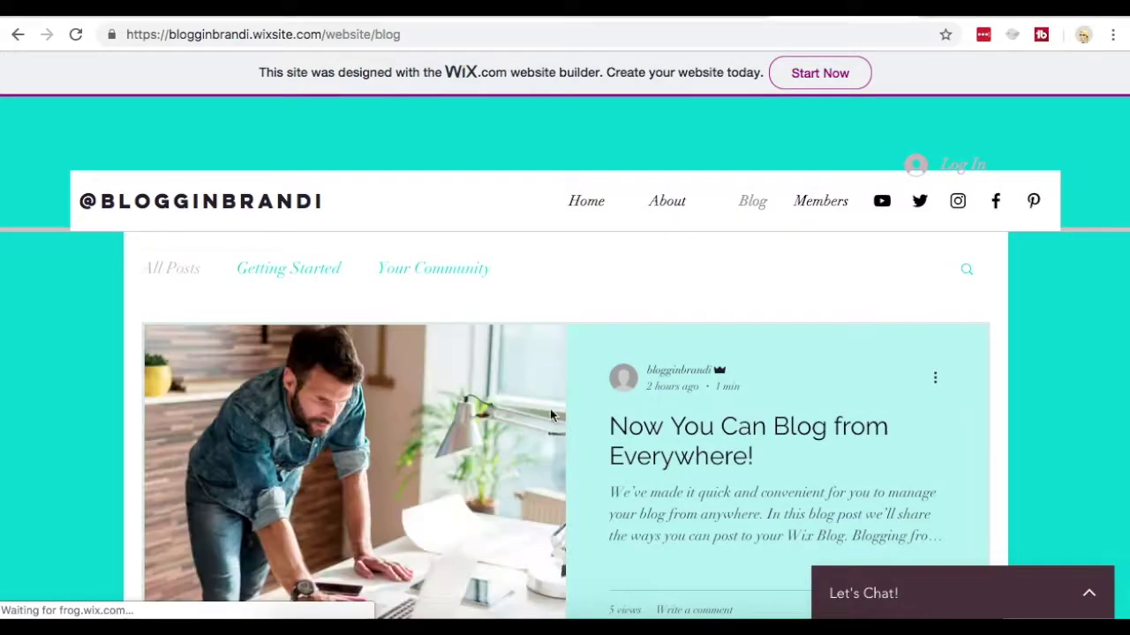
scroll(746, 456, "down", 7)
scroll(751, 460, "up", 7)
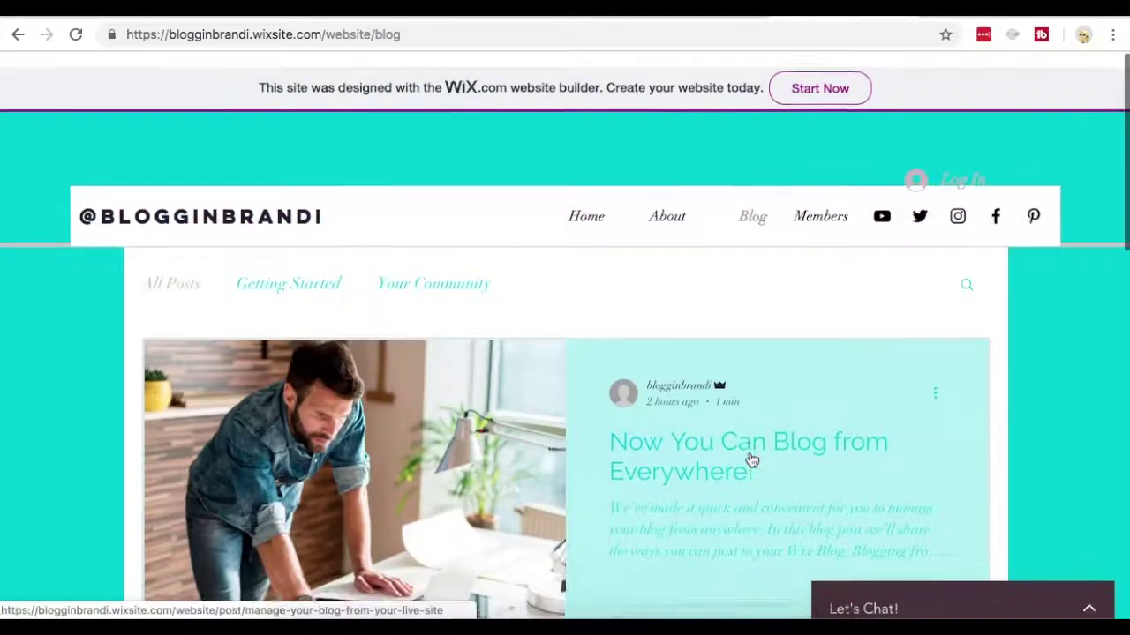